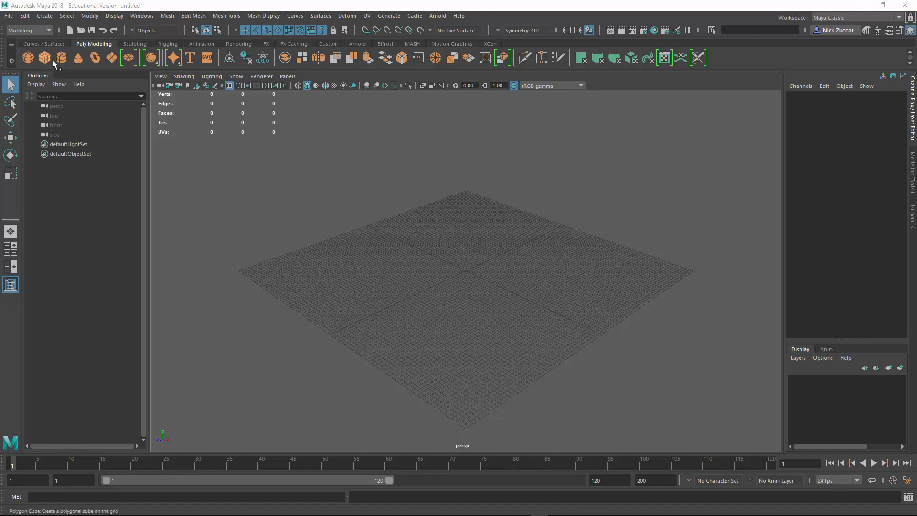
pyautogui.click(45, 16)
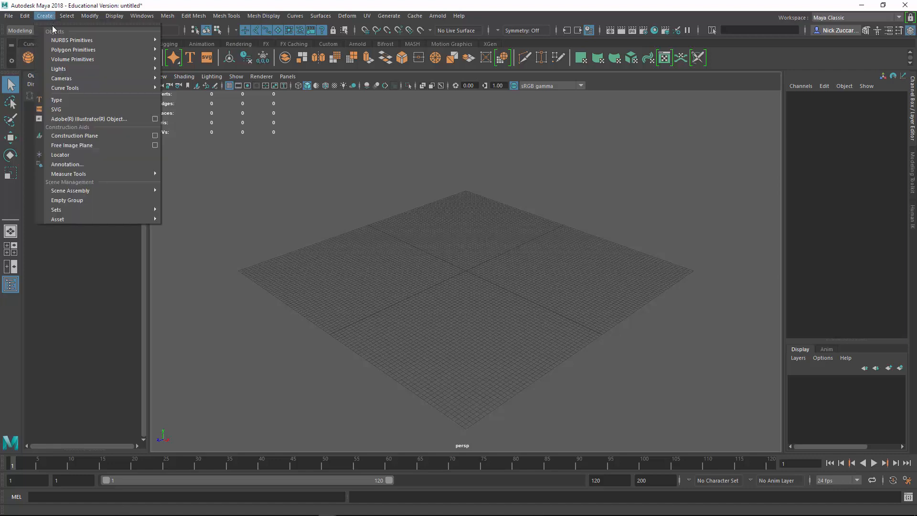
pyautogui.moveTo(65, 52)
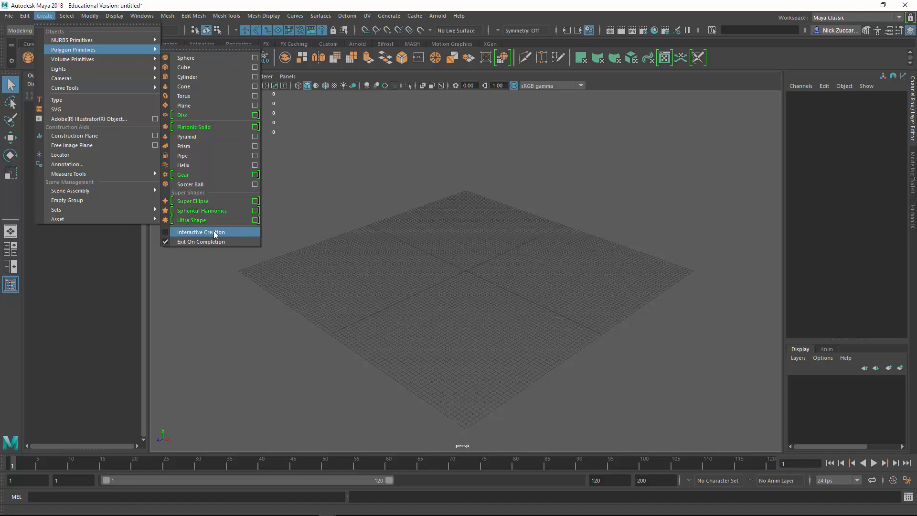
pyautogui.click(452, 287)
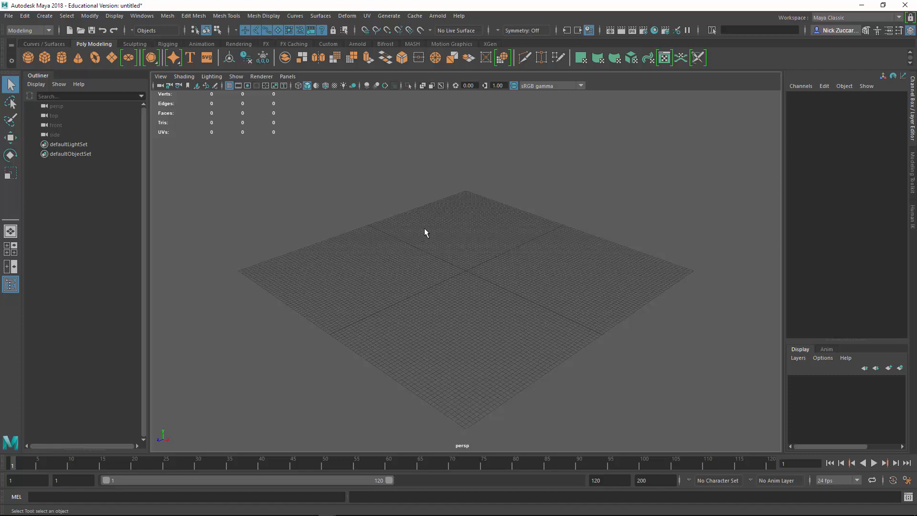
# - Open the creation options for a polygon cube and reset its settings to the defaults
pyautogui.click(45, 16)
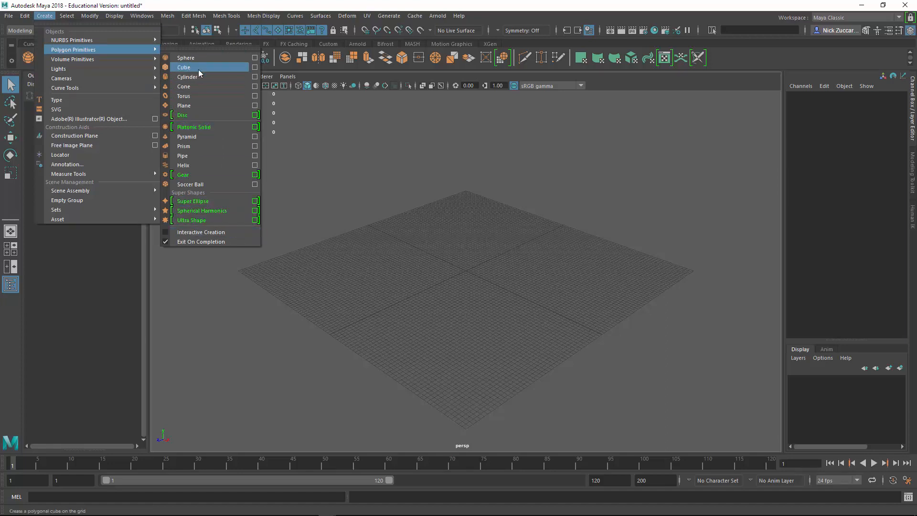
pyautogui.click(256, 68)
pyautogui.moveTo(333, 187); pyautogui.dragTo(159, 203)
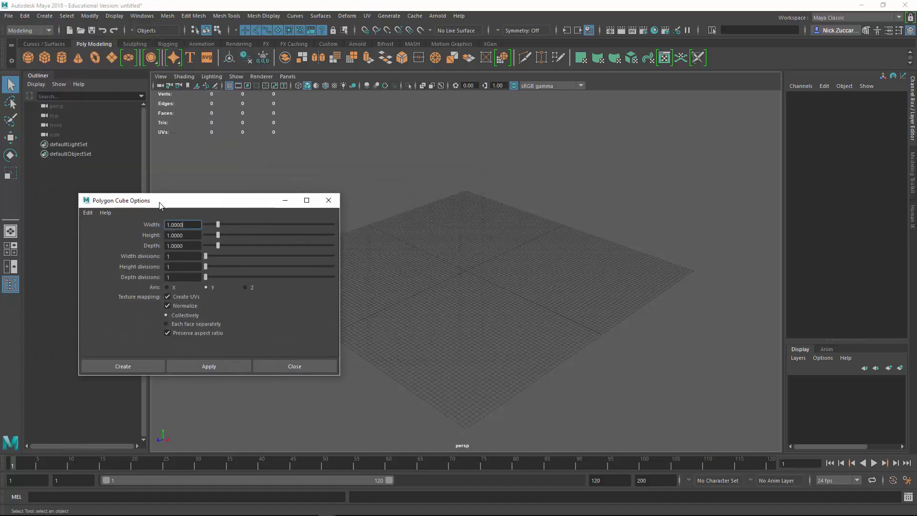
pyautogui.click(87, 212)
pyautogui.click(101, 235)
# - Create a polygon cube with width, height and depth of 10 each, and close the creation options
pyautogui.moveTo(193, 223); pyautogui.dragTo(163, 221)
pyautogui.write('10')
pyautogui.press('Tab')
pyautogui.write('10')
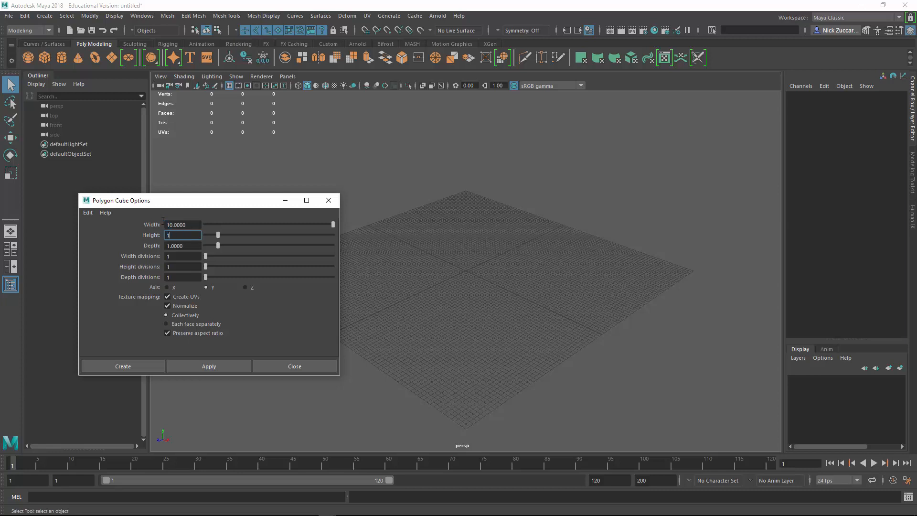
pyautogui.press('Tab')
pyautogui.write('10')
pyautogui.press('Tab')
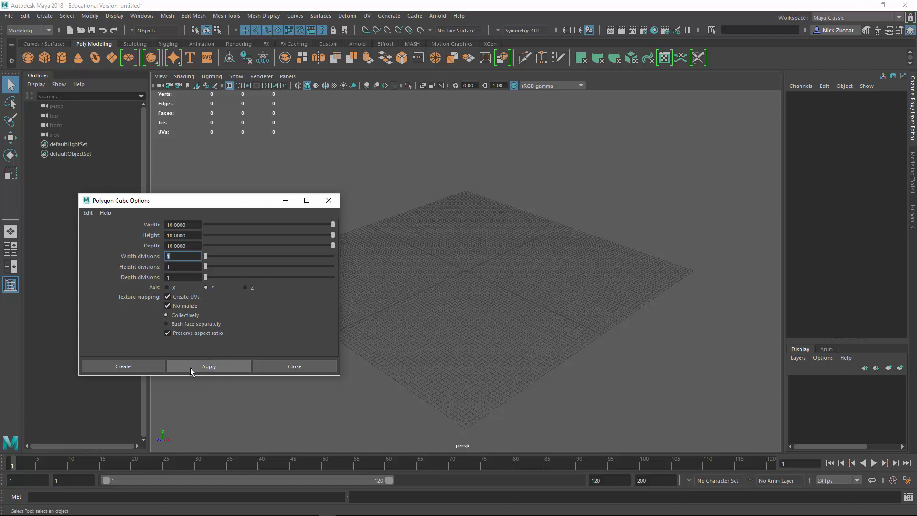
pyautogui.click(210, 368)
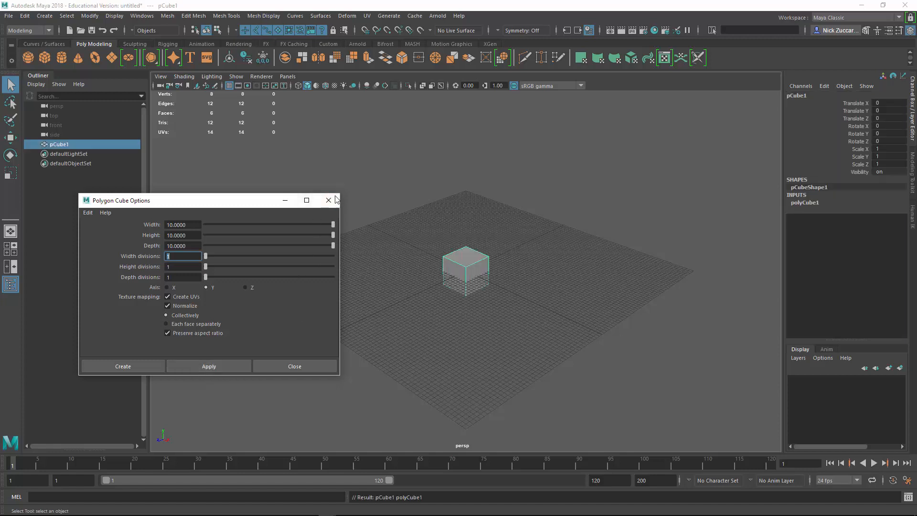
pyautogui.click(329, 200)
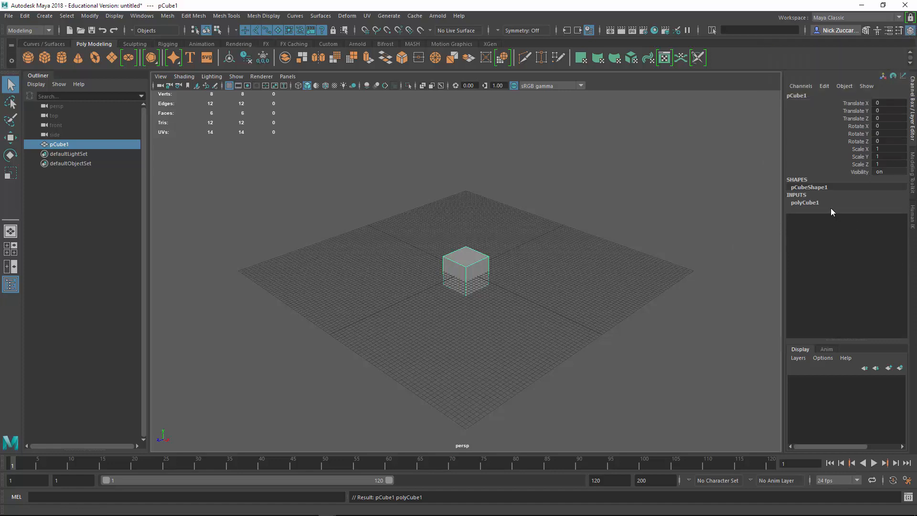
# - Expand the cube's creation inputs and set its width, height and depth subdivisions to 10 each
pyautogui.click(802, 203)
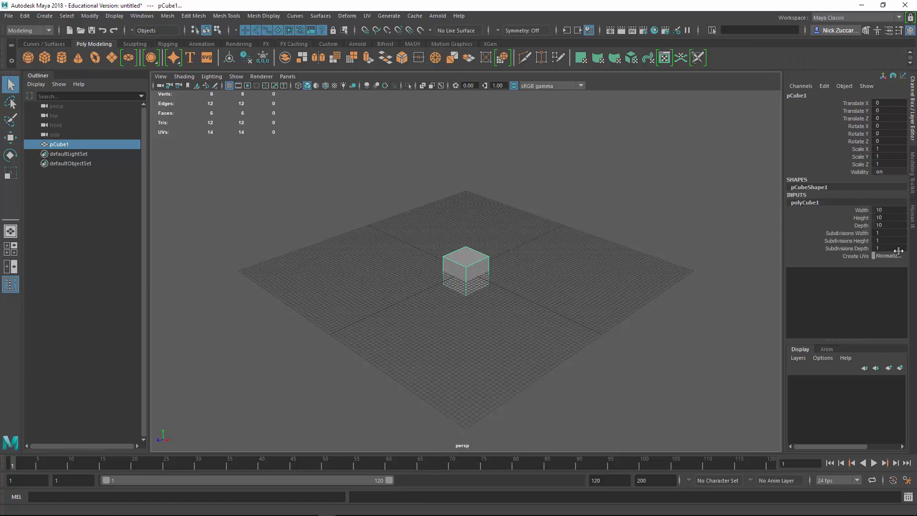
pyautogui.click(886, 231)
pyautogui.write('10')
pyautogui.press('Return')
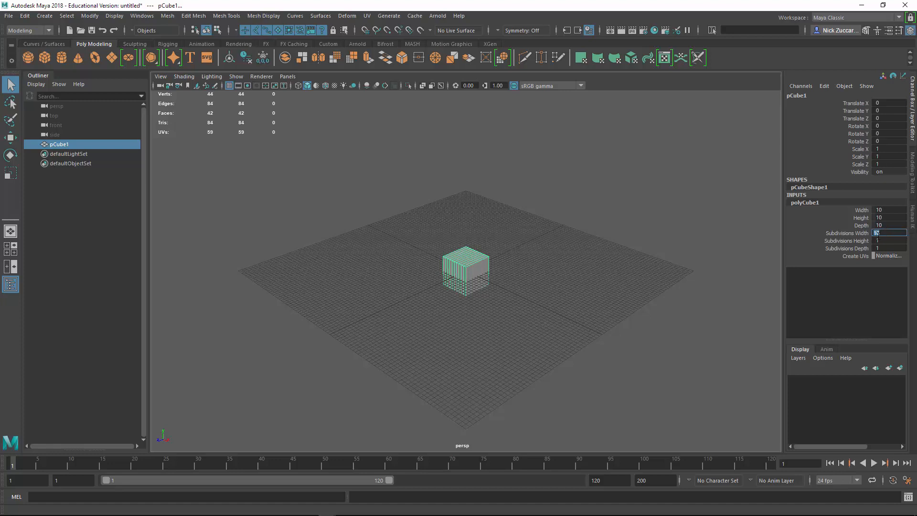
pyautogui.click(885, 240)
pyautogui.write('10')
pyautogui.press('Return')
pyautogui.click(887, 248)
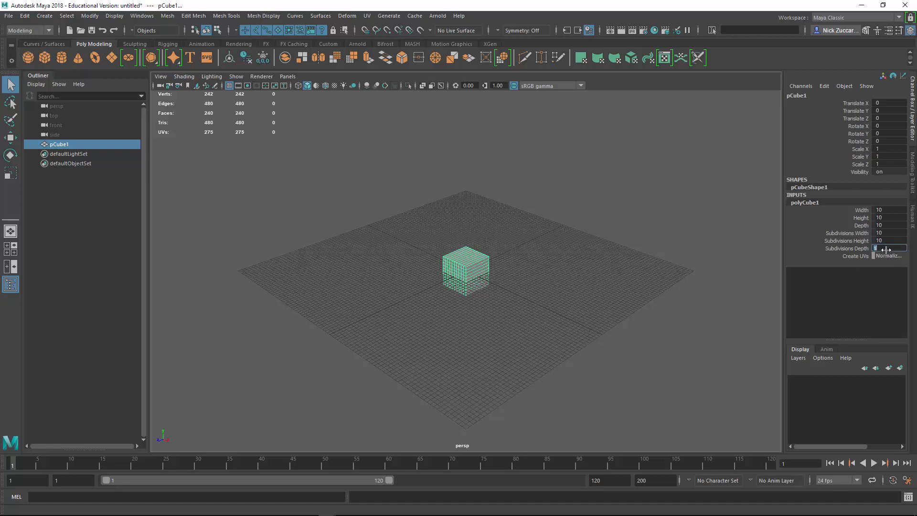
pyautogui.write('10')
pyautogui.press('Return')
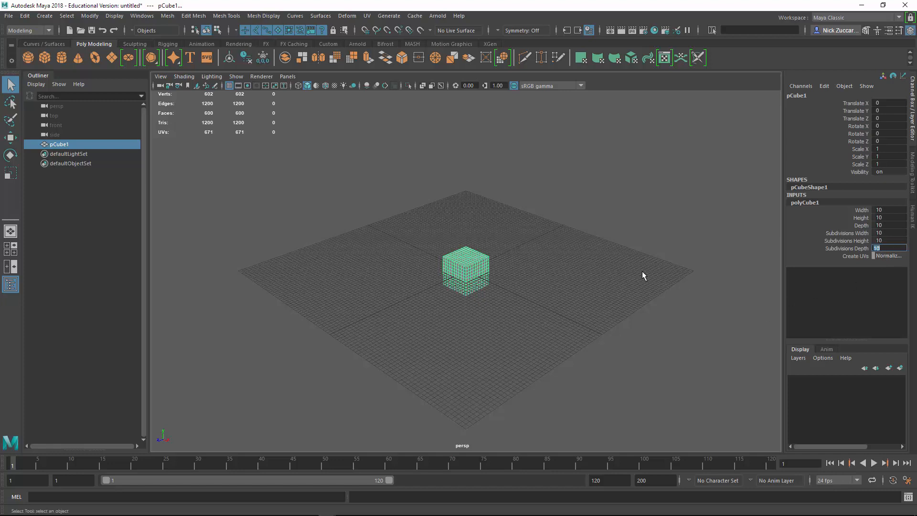
# - Set the cube's width, height and depth subdivisions all to 2 at once
pyautogui.click(889, 239)
pyautogui.click(888, 233)
pyautogui.keyDown('shift'); pyautogui.click(891, 248); pyautogui.keyUp('shift')
pyautogui.click(886, 233)
pyautogui.keyDown('shift'); pyautogui.click(887, 249); pyautogui.keyUp('shift')
pyautogui.write('2')
pyautogui.press('Return')
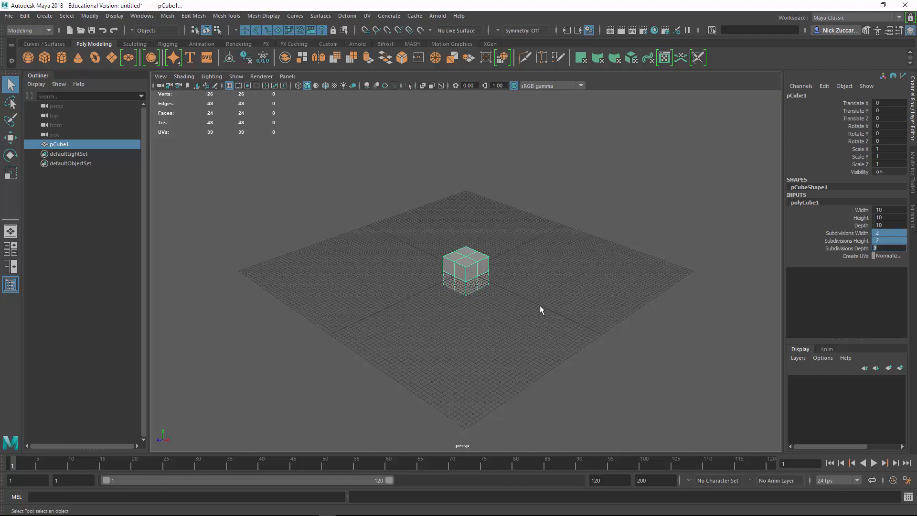
# - Deselect the cube and turn on the wireframe-on-shaded display in the perspective view
pyautogui.click(732, 309)
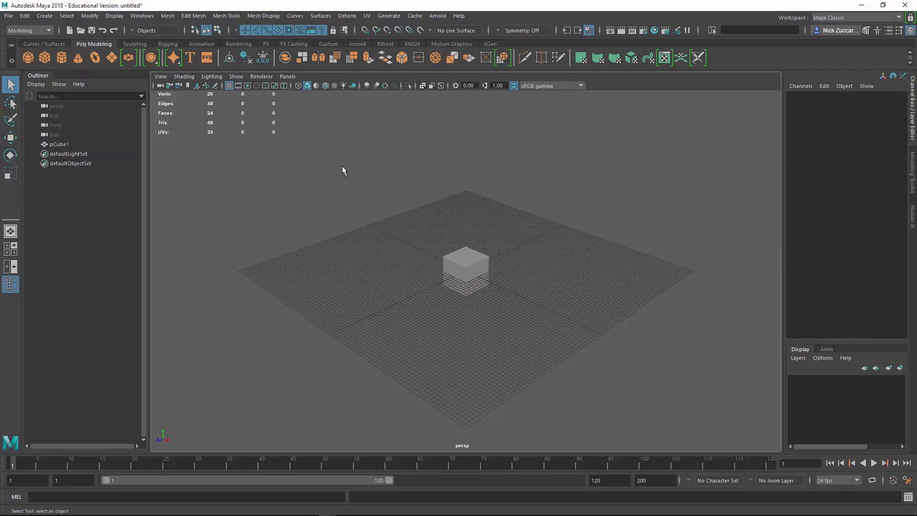
pyautogui.click(327, 87)
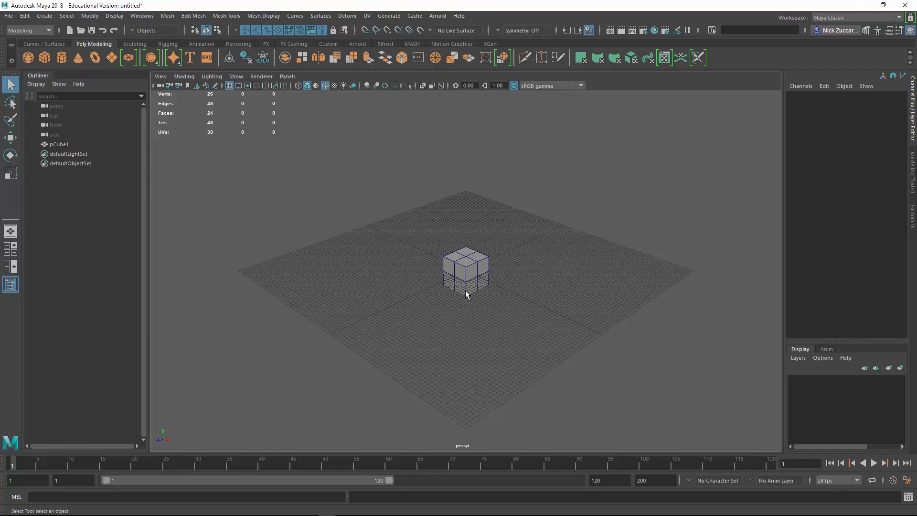
# - Select the cube and switch its display from the unsmoothed mesh to the smooth mesh preview
pyautogui.click(475, 276)
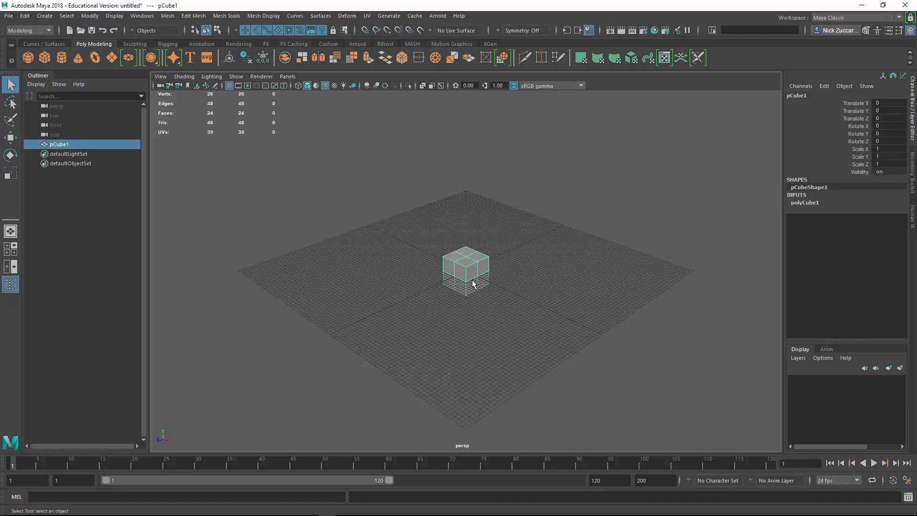
pyautogui.press('1')
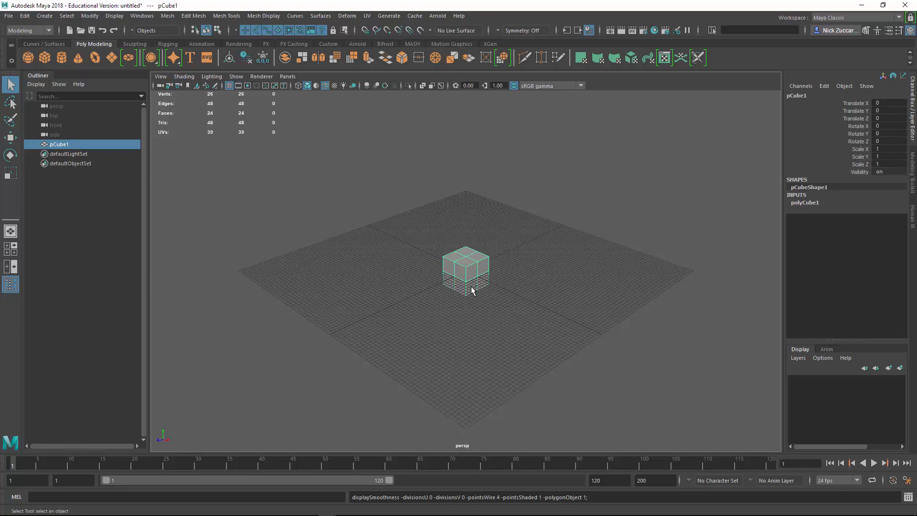
pyautogui.press('3')
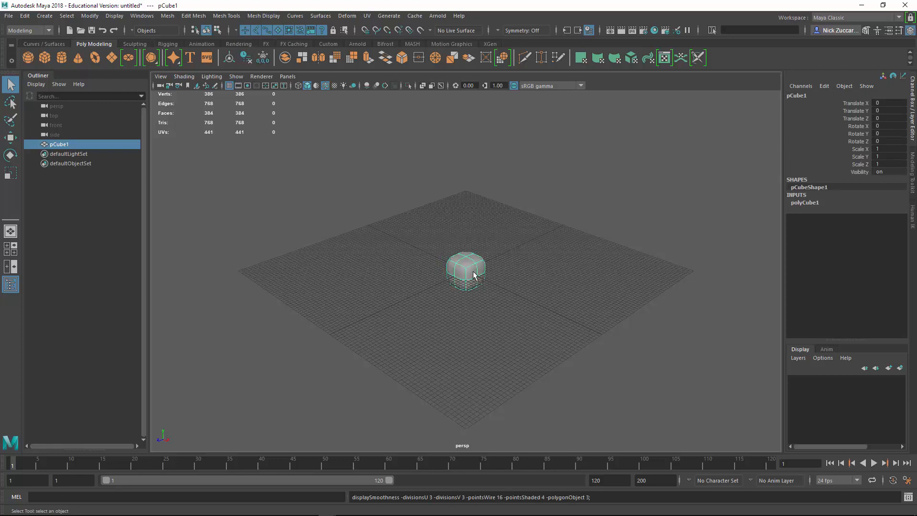
# - Cycle the perspective view through wireframe, shaded, textured and all-lights display, and finish with textured display under default lighting
pyautogui.press('4')
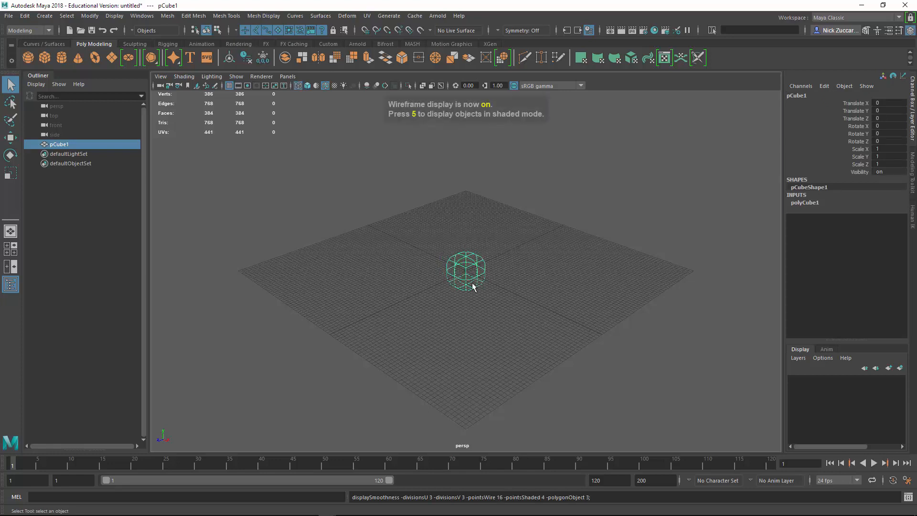
pyautogui.press('5')
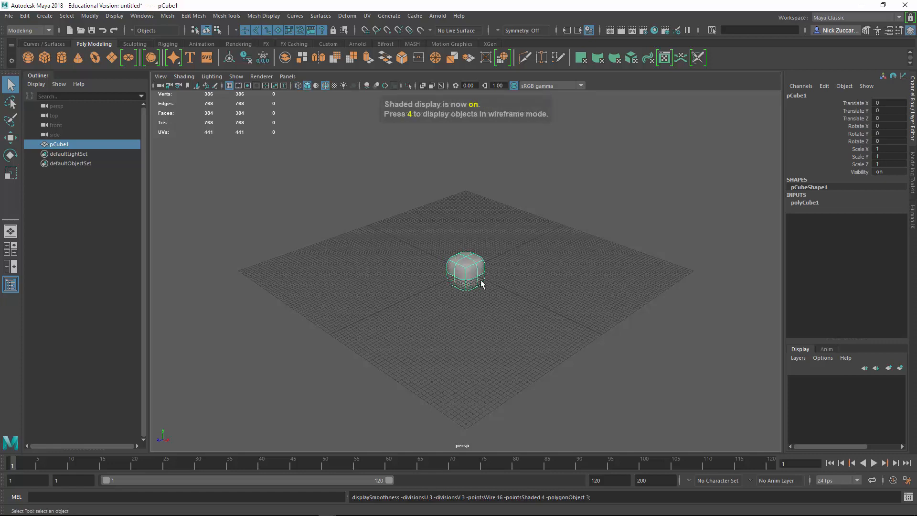
pyautogui.press('6')
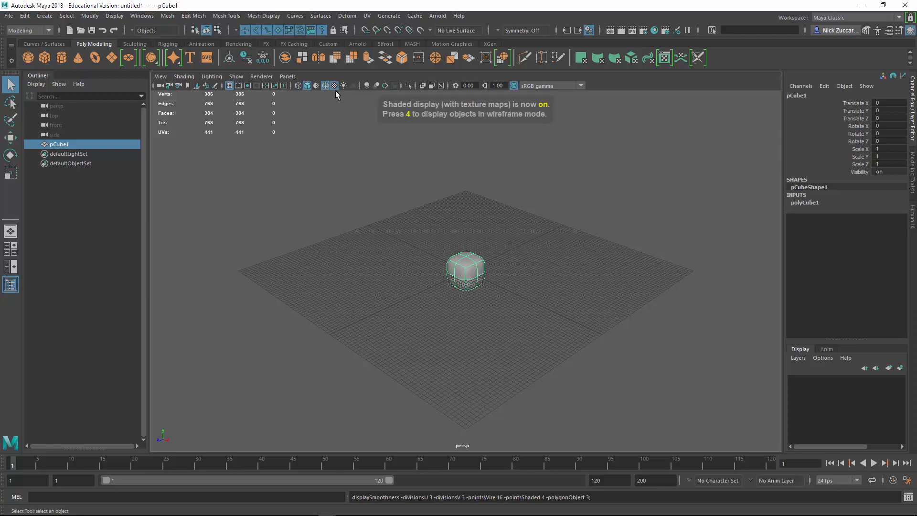
pyautogui.press('7')
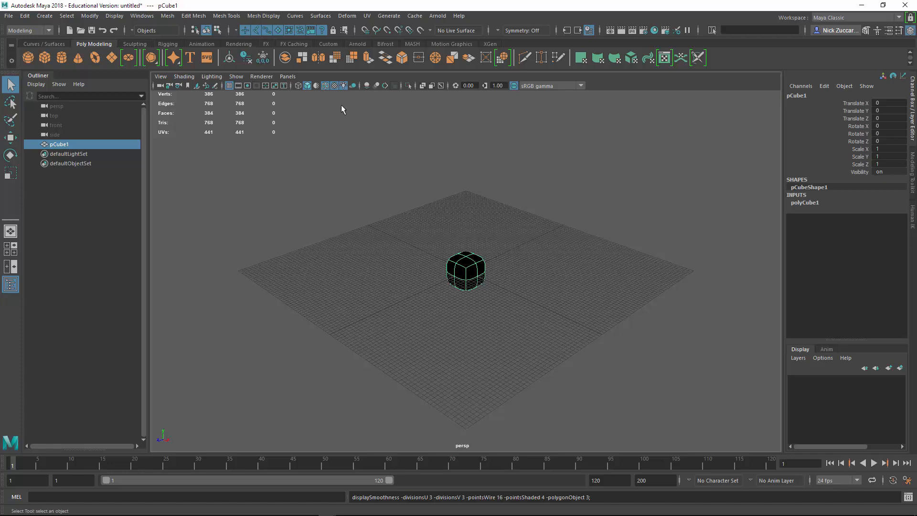
pyautogui.press('7')
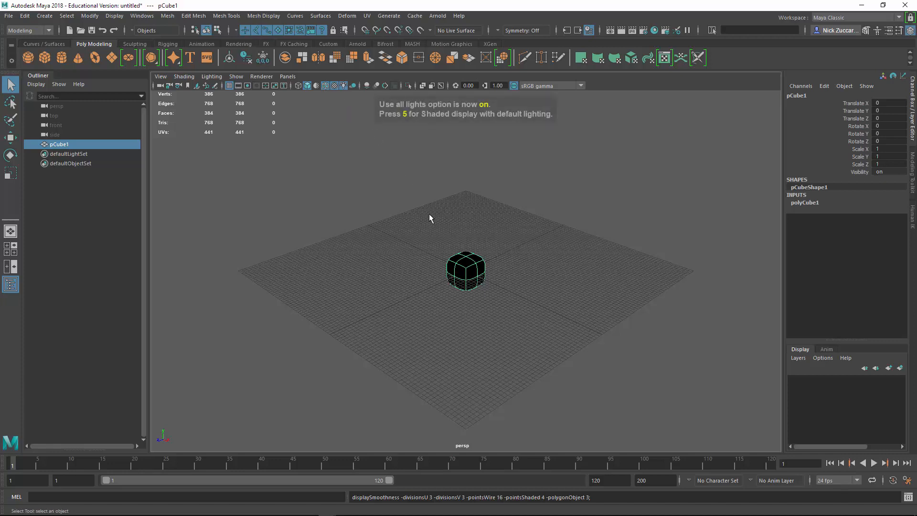
pyautogui.click(343, 86)
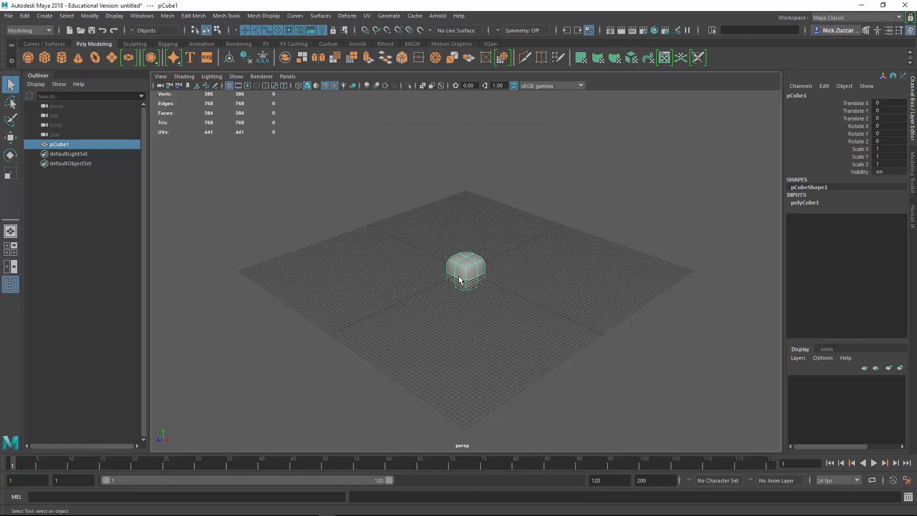
# - Return the cube to its unsmoothed display and deselect it
pyautogui.press('1')
pyautogui.click(347, 214)
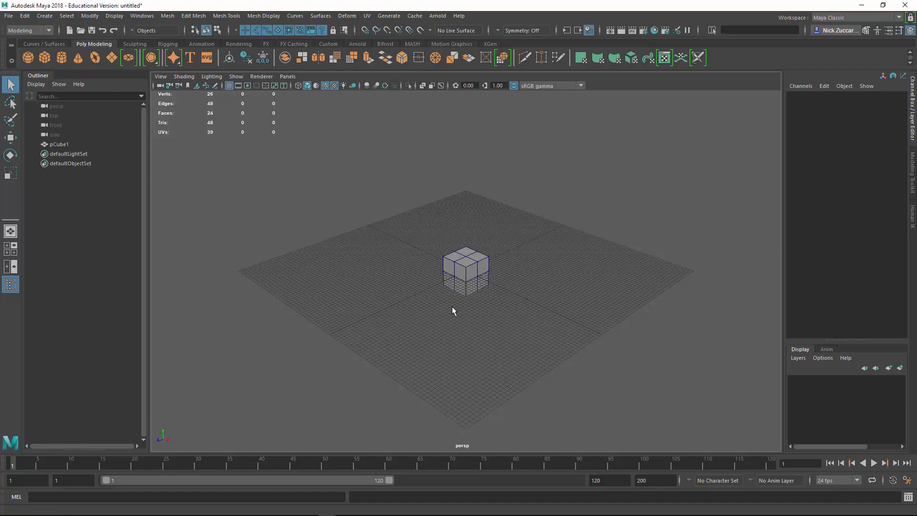
# - Orbit the perspective camera around the cube to examine it from different angles and heights
pyautogui.keyDown('alt'); pyautogui.moveTo(434, 302); pyautogui.dragTo(516, 316); pyautogui.keyUp('alt')
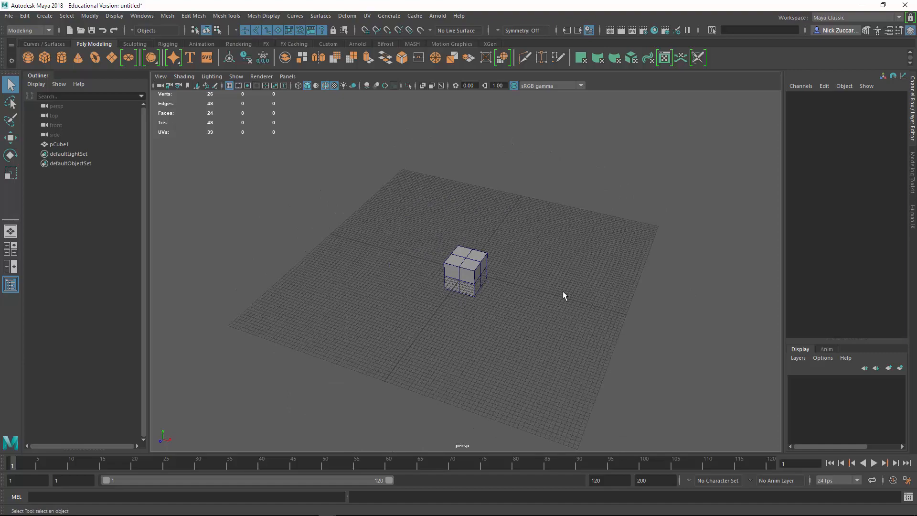
pyautogui.keyDown('alt'); pyautogui.moveTo(600, 264); pyautogui.dragTo(577, 311); pyautogui.keyUp('alt')
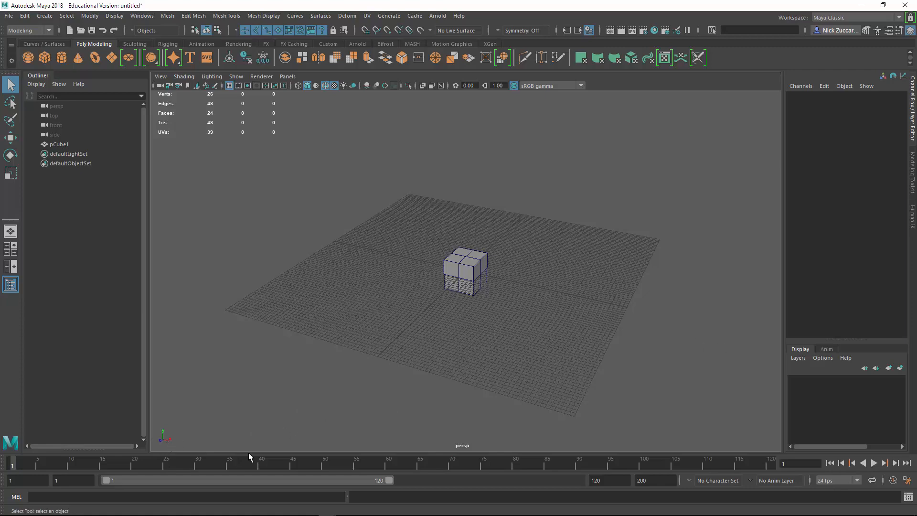
pyautogui.keyDown('alt'); pyautogui.moveTo(508, 308); pyautogui.dragTo(525, 322); pyautogui.keyUp('alt')
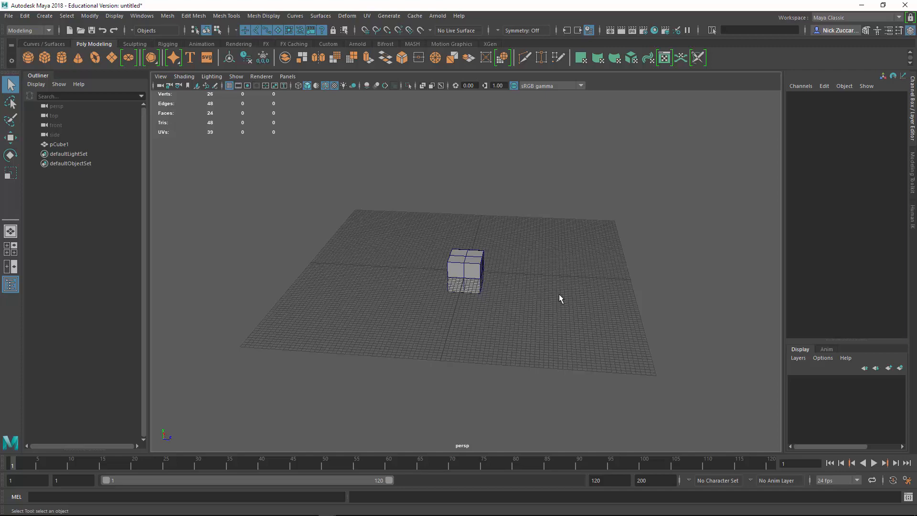
pyautogui.keyDown('alt'); pyautogui.moveTo(505, 305); pyautogui.dragTo(510, 334); pyautogui.keyUp('alt')
pyautogui.keyDown('alt'); pyautogui.moveTo(594, 333); pyautogui.dragTo(598, 293); pyautogui.keyUp('alt')
# - Pan, zoom and orbit the perspective view in combination to examine the cube from a closer viewpoint
pyautogui.keyDown('alt'); pyautogui.moveTo(598, 293); pyautogui.dragTo(585, 242, button='middle'); pyautogui.keyUp('alt')
pyautogui.keyDown('alt'); pyautogui.moveTo(585, 242); pyautogui.dragTo(517, 337); pyautogui.keyUp('alt')
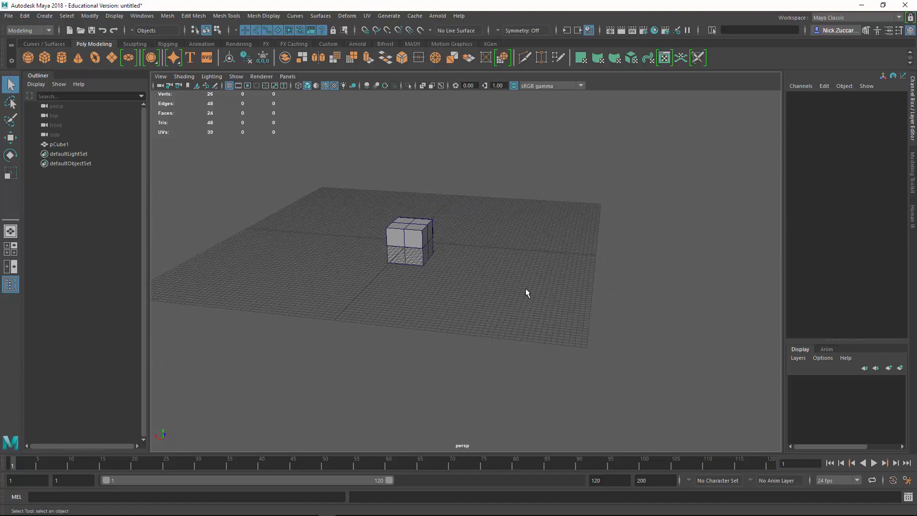
pyautogui.keyDown('alt'); pyautogui.moveTo(515, 290); pyautogui.dragTo(457, 308, button='right'); pyautogui.keyUp('alt')
pyautogui.keyDown('alt'); pyautogui.moveTo(457, 309); pyautogui.dragTo(433, 339); pyautogui.keyUp('alt')
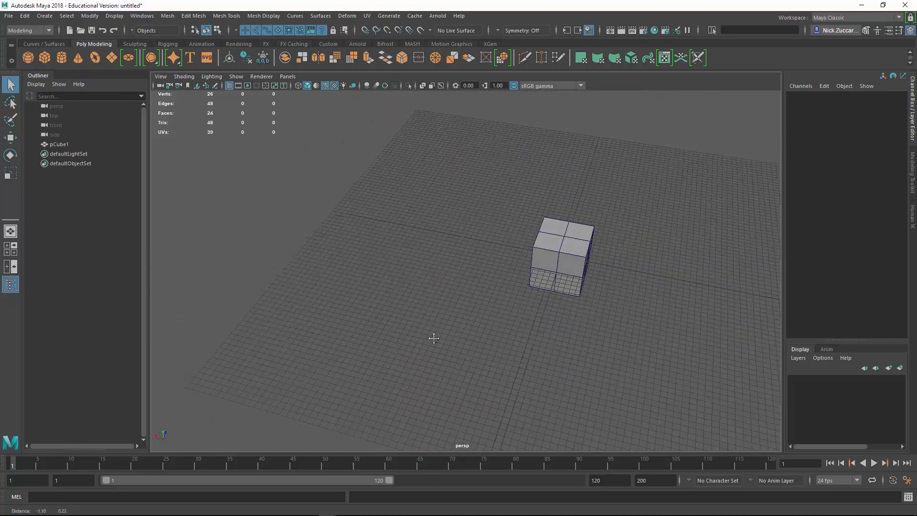
pyautogui.keyDown('alt'); pyautogui.moveTo(366, 336); pyautogui.dragTo(426, 340, button='middle'); pyautogui.keyUp('alt')
pyautogui.moveTo(426, 340)
pyautogui.keyDown('alt'); pyautogui.mouseDown(button='right')
pyautogui.moveTo(553, 438)
pyautogui.moveTo(438, 346)
pyautogui.moveTo(409, 338)
pyautogui.mouseUp(button='right'); pyautogui.keyUp('alt')
pyautogui.keyDown('alt'); pyautogui.moveTo(410, 338); pyautogui.dragTo(497, 352); pyautogui.keyUp('alt')
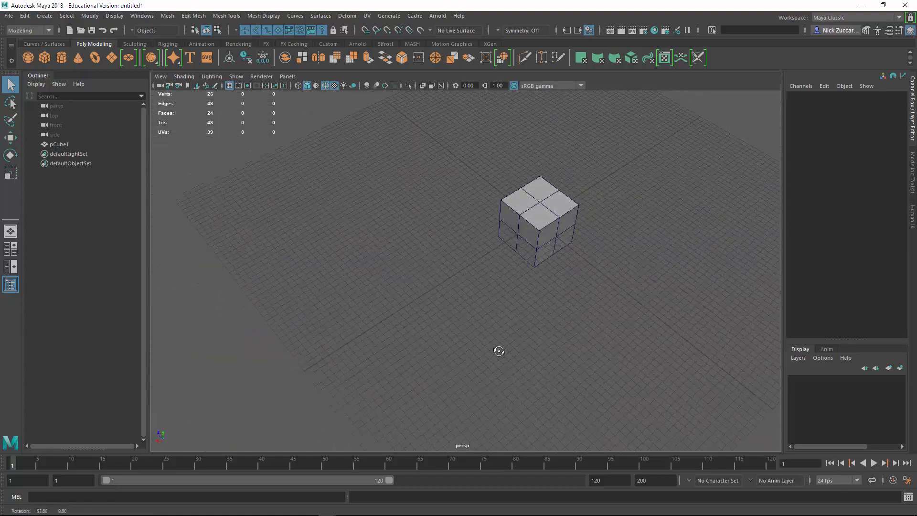
pyautogui.keyDown('alt'); pyautogui.moveTo(497, 352); pyautogui.dragTo(375, 292, button='middle'); pyautogui.keyUp('alt')
pyautogui.keyDown('alt'); pyautogui.moveTo(375, 292); pyautogui.dragTo(571, 442, button='right'); pyautogui.keyUp('alt')
pyautogui.keyDown('alt'); pyautogui.moveTo(334, 275); pyautogui.dragTo(457, 360, button='middle'); pyautogui.keyUp('alt')
pyautogui.keyDown('alt'); pyautogui.moveTo(456, 361); pyautogui.dragTo(518, 359); pyautogui.keyUp('alt')
pyautogui.keyDown('alt'); pyautogui.moveTo(518, 358); pyautogui.dragTo(494, 346, button='right'); pyautogui.keyUp('alt')
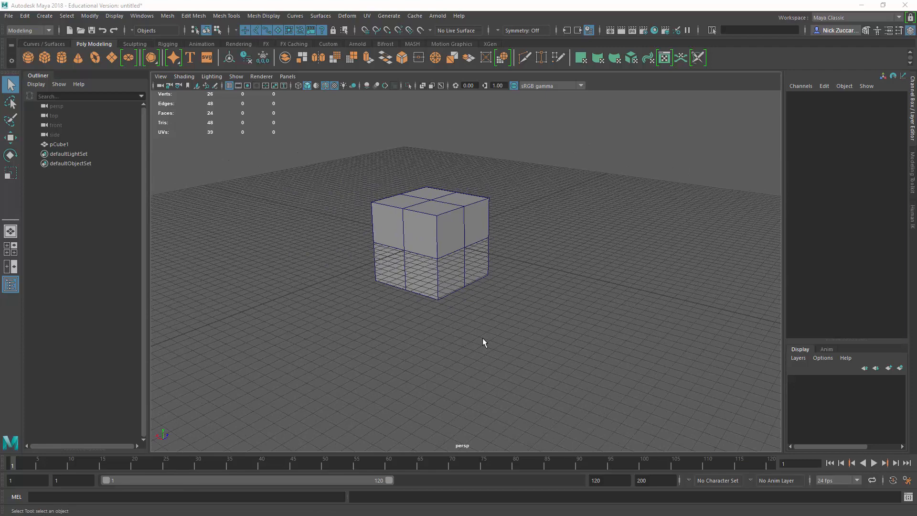
# - Switch to the four-view layout and try to orbit the orthographic top view
pyautogui.press('space')
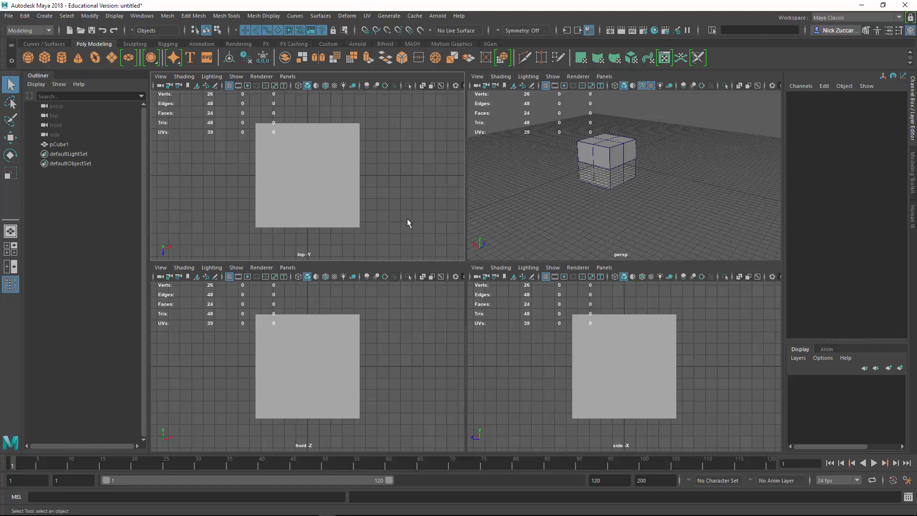
pyautogui.keyDown('alt'); pyautogui.moveTo(349, 192); pyautogui.dragTo(317, 186); pyautogui.keyUp('alt')
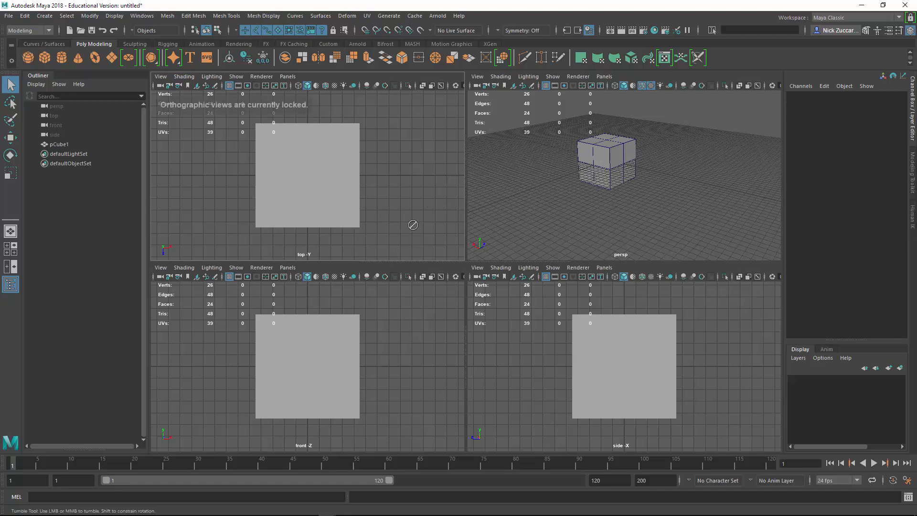
# - Zoom and pan the orthographic top view to reframe the cube at a smaller size
pyautogui.scroll(-4, 337, 202)
pyautogui.scroll(5, 338, 203)
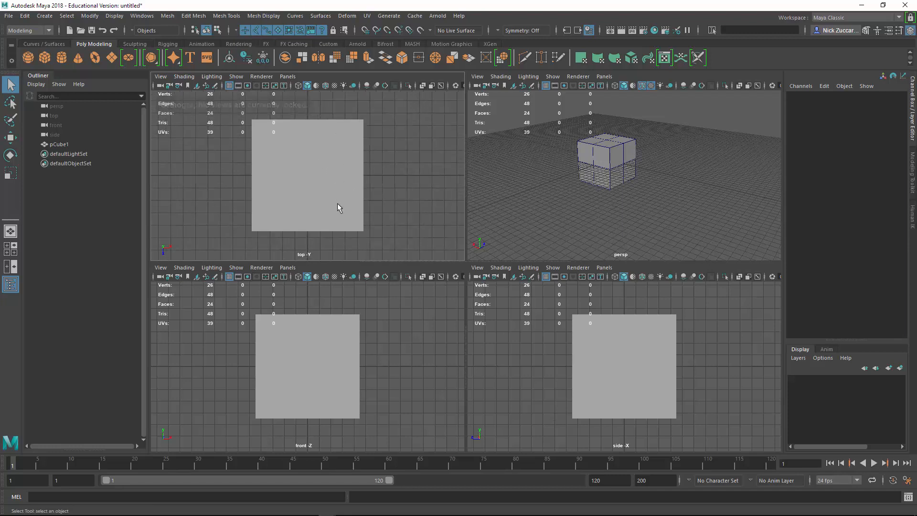
pyautogui.keyDown('alt'); pyautogui.moveTo(311, 153); pyautogui.dragTo(348, 203, button='middle'); pyautogui.keyUp('alt')
pyautogui.keyDown('alt'); pyautogui.moveTo(384, 224); pyautogui.dragTo(263, 178, button='right'); pyautogui.keyUp('alt')
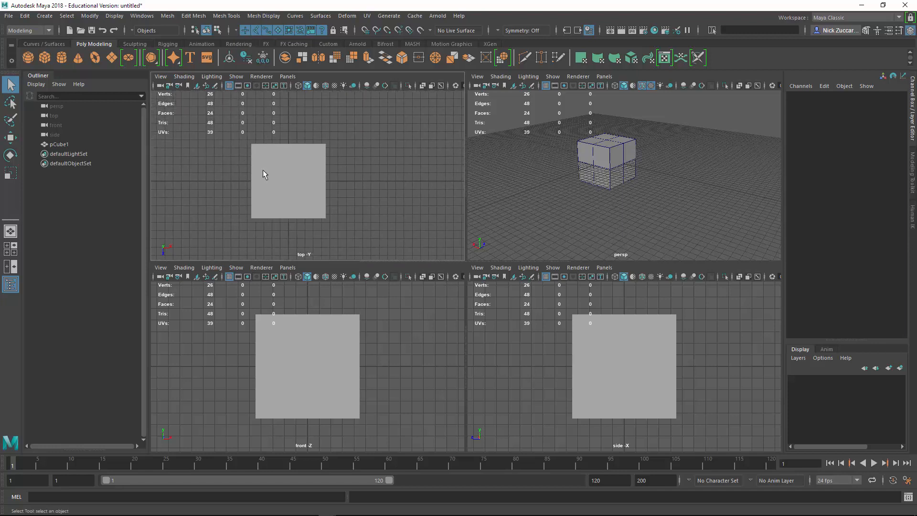
pyautogui.keyDown('alt'); pyautogui.moveTo(262, 178); pyautogui.dragTo(307, 160, button='middle'); pyautogui.keyUp('alt')
pyautogui.keyDown('alt'); pyautogui.moveTo(325, 210); pyautogui.dragTo(286, 214, button='middle'); pyautogui.keyUp('alt')
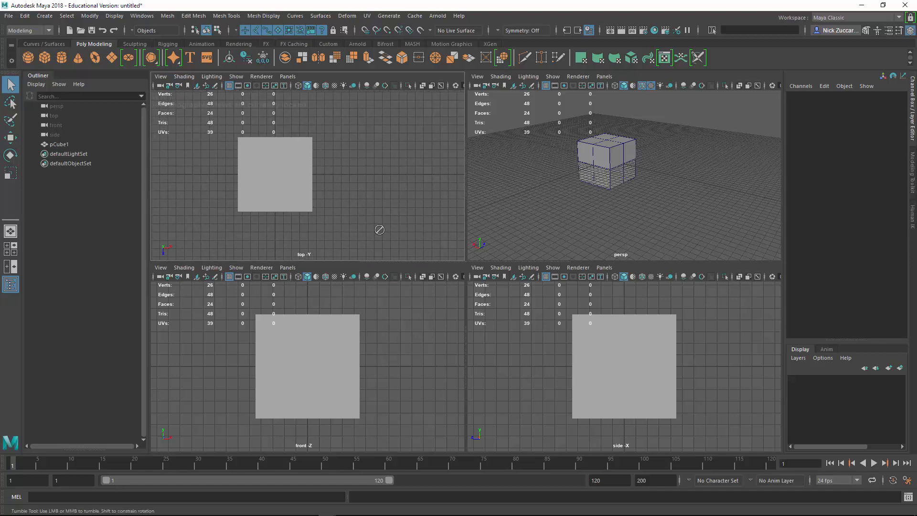
# - Try again to orbit the orthographic top view in several directions
pyautogui.keyDown('alt'); pyautogui.moveTo(380, 230); pyautogui.dragTo(351, 223); pyautogui.keyUp('alt')
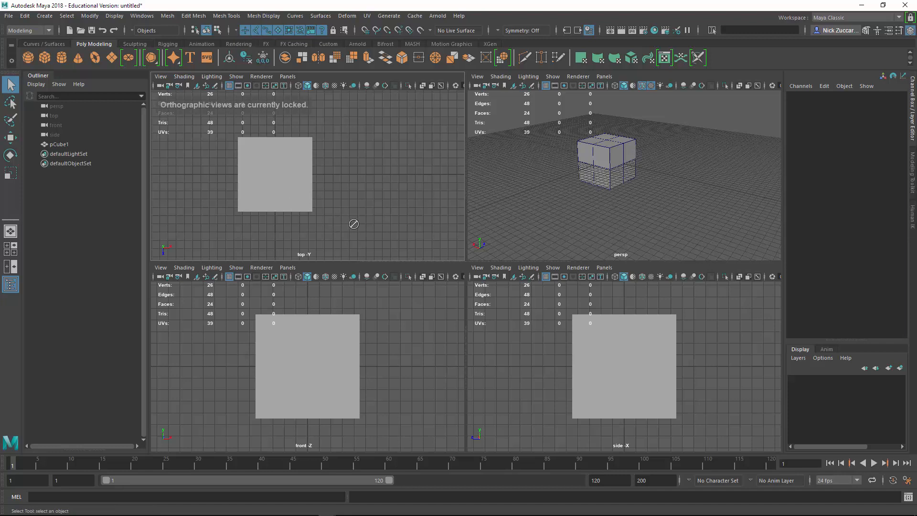
pyautogui.keyDown('alt'); pyautogui.moveTo(326, 188); pyautogui.dragTo(383, 208); pyautogui.keyUp('alt')
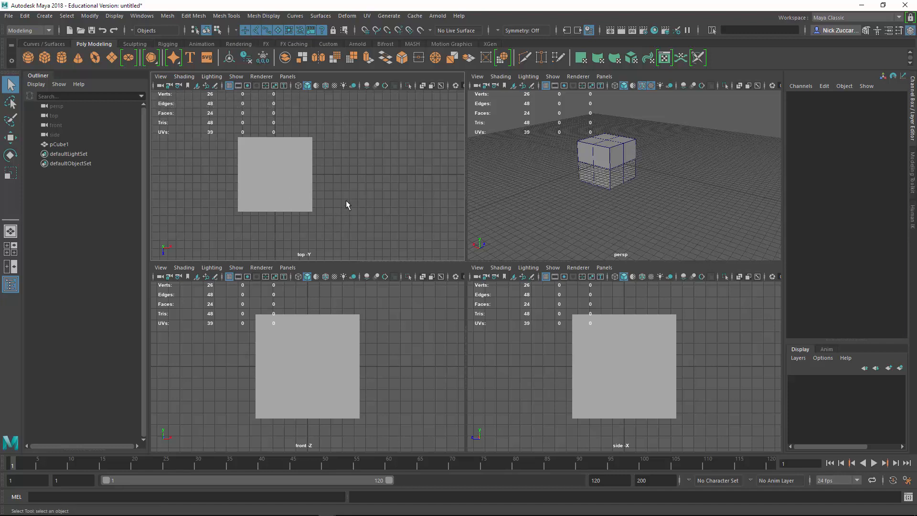
pyautogui.keyDown('alt'); pyautogui.moveTo(332, 196); pyautogui.dragTo(323, 195); pyautogui.keyUp('alt')
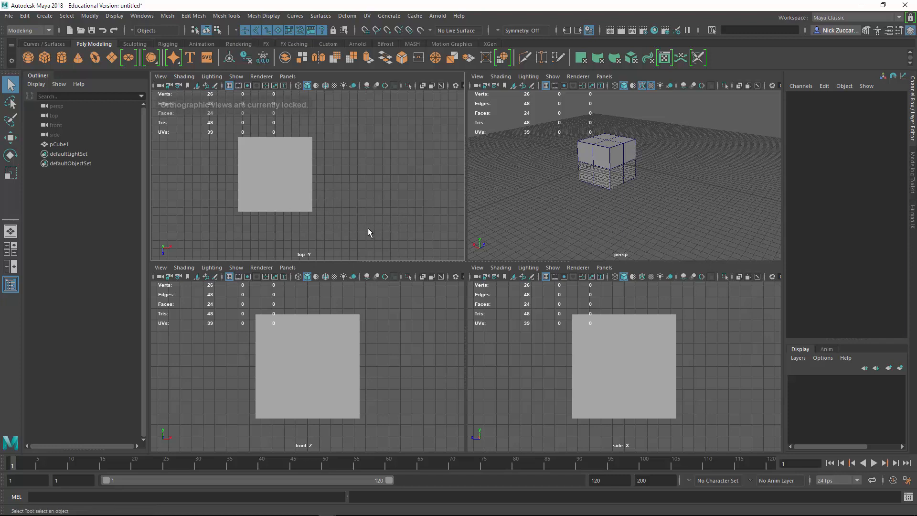
# - Pan the top, front and side views in turn and orbit the perspective view slightly
pyautogui.keyDown('alt'); pyautogui.moveTo(357, 228); pyautogui.dragTo(412, 223, button='middle'); pyautogui.keyUp('alt')
pyautogui.keyDown('alt'); pyautogui.moveTo(399, 390); pyautogui.dragTo(442, 385, button='middle'); pyautogui.keyUp('alt')
pyautogui.keyDown('alt'); pyautogui.moveTo(651, 375); pyautogui.dragTo(672, 381, button='middle'); pyautogui.keyUp('alt')
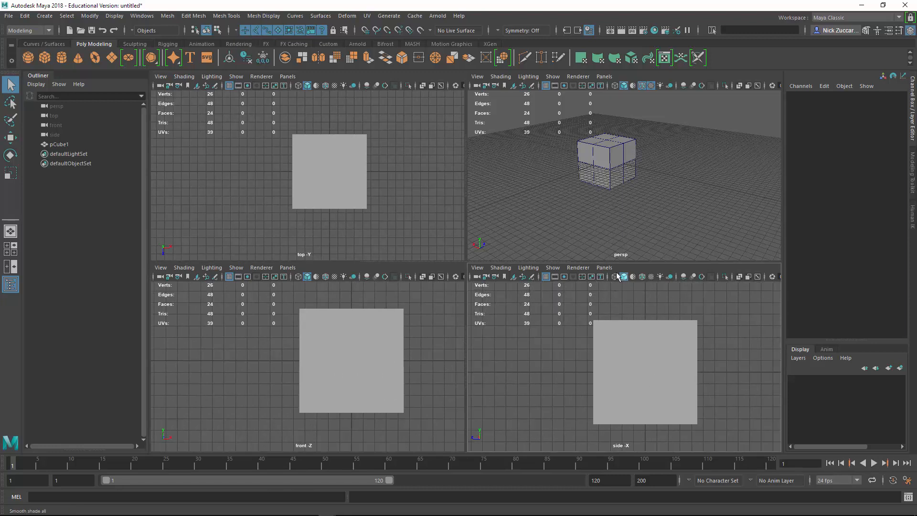
pyautogui.keyDown('alt'); pyautogui.moveTo(597, 197); pyautogui.dragTo(608, 185); pyautogui.keyUp('alt')
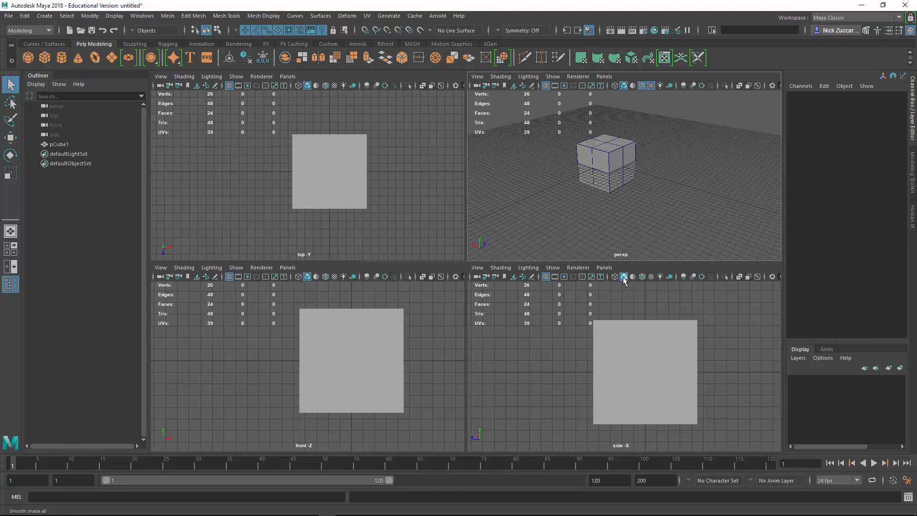
# - Enable wireframe on shaded in the side view and examine the cube there at several zoom levels
pyautogui.click(642, 277)
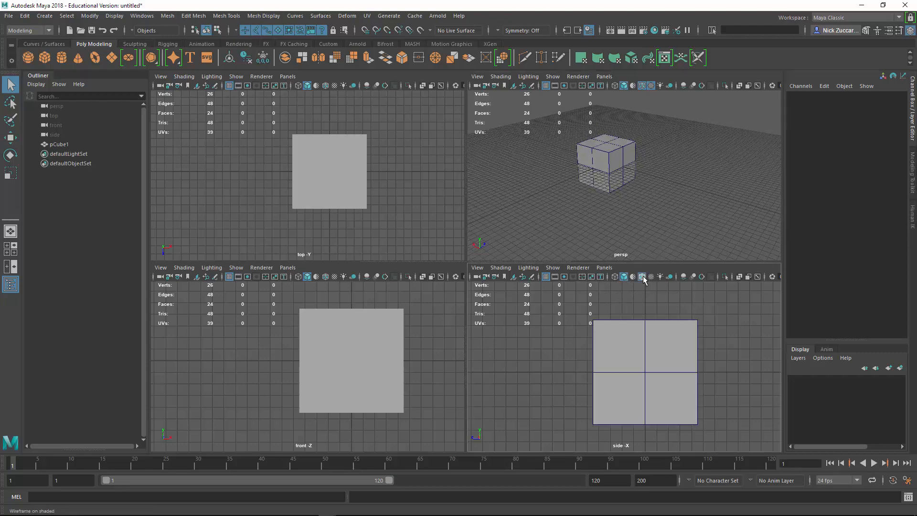
pyautogui.keyDown('alt'); pyautogui.moveTo(572, 338); pyautogui.dragTo(557, 345, button='middle'); pyautogui.keyUp('alt')
pyautogui.scroll(-5, 599, 400)
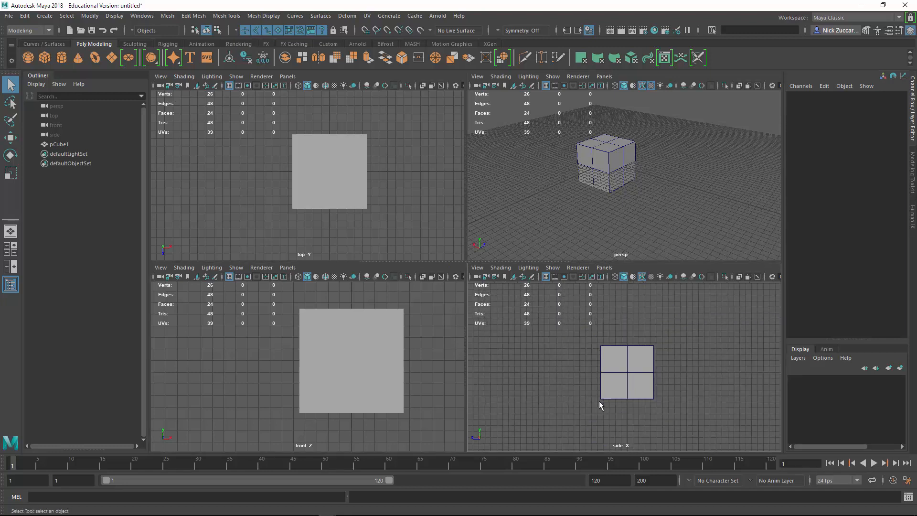
pyautogui.scroll(5, 598, 399)
pyautogui.scroll(-3, 598, 402)
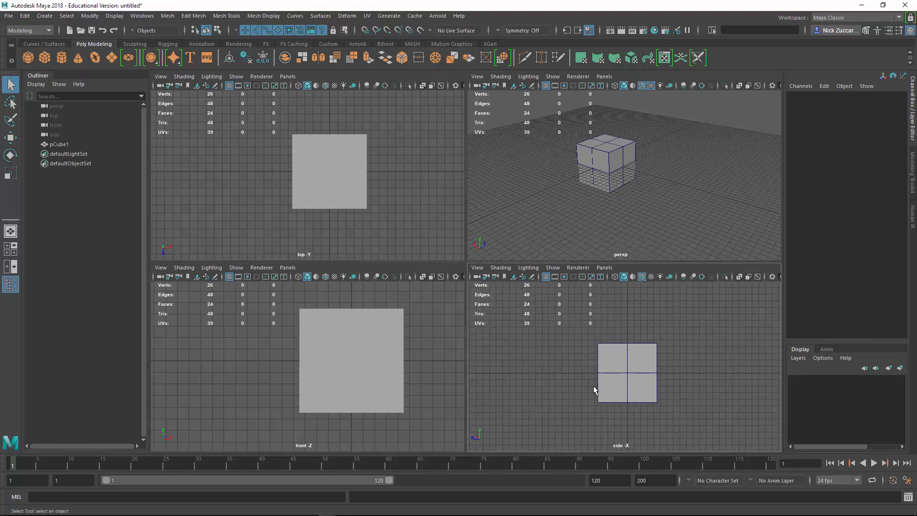
pyautogui.scroll(-3, 592, 386)
pyautogui.scroll(3, 592, 385)
pyautogui.scroll(-2, 590, 385)
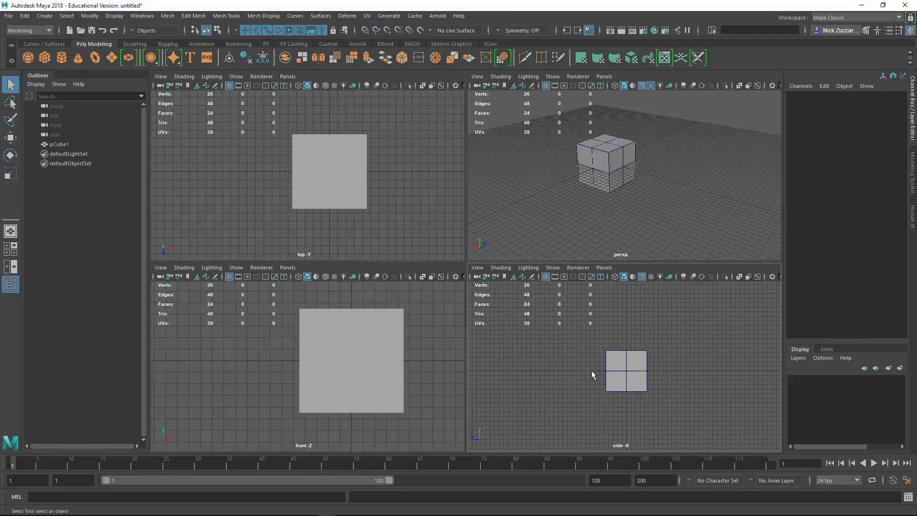
pyautogui.scroll(-3, 592, 372)
pyautogui.scroll(6, 586, 371)
pyautogui.scroll(-3, 589, 369)
pyautogui.scroll(5, 585, 371)
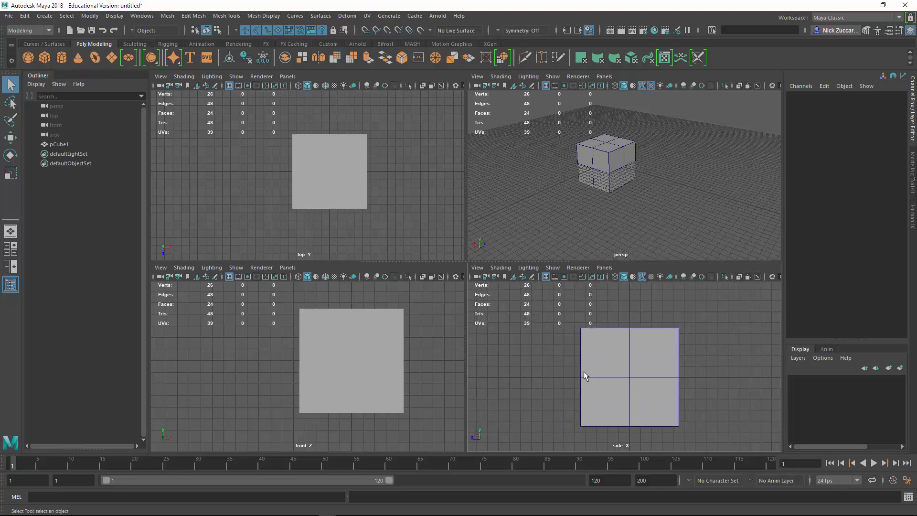
pyautogui.scroll(1, 584, 375)
# - Pan and zoom the front view and pan the top view to reposition the cube in each
pyautogui.moveTo(420, 357)
pyautogui.keyDown('alt'); pyautogui.mouseDown(button='middle')
pyautogui.moveTo(361, 372)
pyautogui.moveTo(414, 369)
pyautogui.mouseUp(button='middle'); pyautogui.keyUp('alt')
pyautogui.scroll(-2, 363, 377)
pyautogui.scroll(4, 365, 376)
pyautogui.scroll(-2, 366, 374)
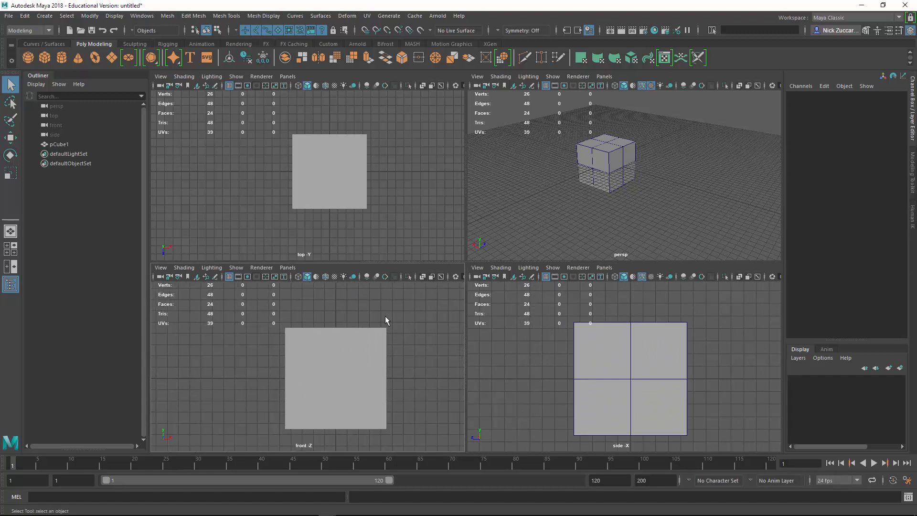
pyautogui.keyDown('alt'); pyautogui.moveTo(381, 182); pyautogui.dragTo(346, 188, button='middle'); pyautogui.keyUp('alt')
pyautogui.keyDown('alt'); pyautogui.moveTo(395, 206); pyautogui.dragTo(401, 168, button='middle'); pyautogui.keyUp('alt')
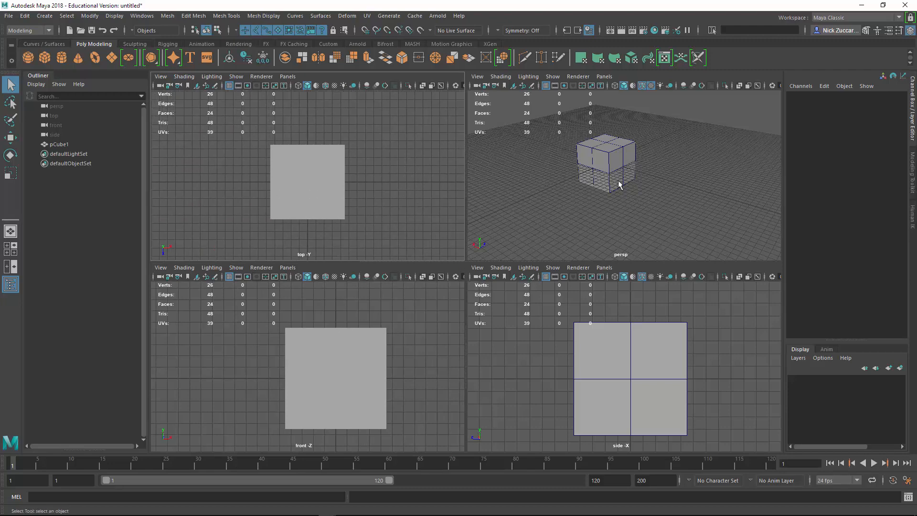
# - Maximize the perspective view and orbit, pan and zoom it until the cube is small and far off-center
pyautogui.press('space')
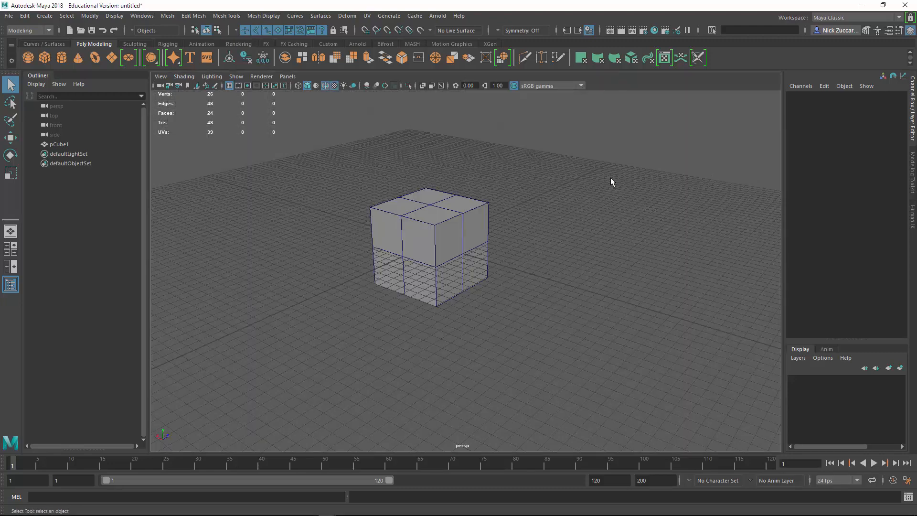
pyautogui.moveTo(395, 274)
pyautogui.keyDown('alt'); pyautogui.mouseDown()
pyautogui.moveTo(368, 270)
pyautogui.moveTo(454, 264)
pyautogui.moveTo(439, 277)
pyautogui.moveTo(390, 265)
pyautogui.mouseUp(); pyautogui.keyUp('alt')
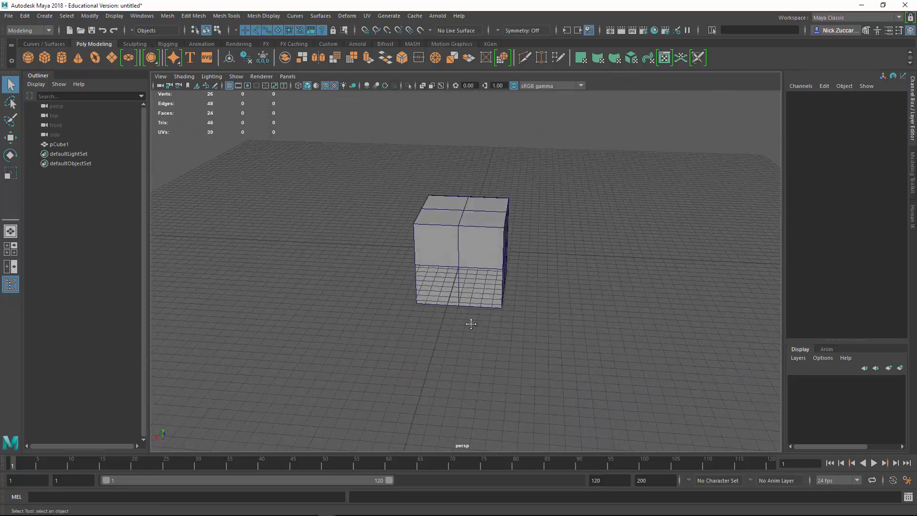
pyautogui.keyDown('alt'); pyautogui.moveTo(471, 324); pyautogui.dragTo(520, 317, button='middle'); pyautogui.keyUp('alt')
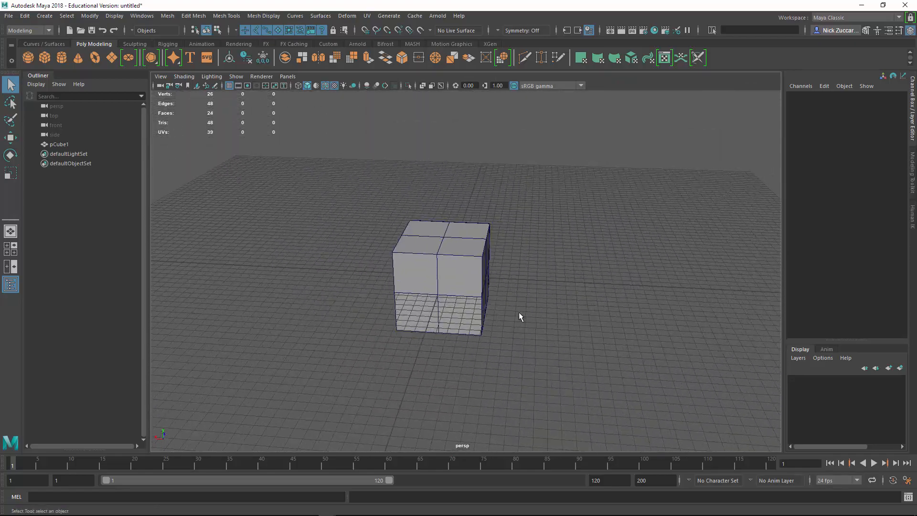
pyautogui.keyDown('alt'); pyautogui.moveTo(519, 311); pyautogui.dragTo(535, 392, button='right'); pyautogui.keyUp('alt')
pyautogui.moveTo(534, 393)
pyautogui.keyDown('alt'); pyautogui.mouseDown()
pyautogui.moveTo(516, 403)
pyautogui.moveTo(535, 395)
pyautogui.mouseUp(); pyautogui.keyUp('alt')
pyautogui.keyDown('alt'); pyautogui.moveTo(535, 396); pyautogui.dragTo(641, 386, button='middle'); pyautogui.keyUp('alt')
pyautogui.keyDown('alt'); pyautogui.moveTo(664, 385); pyautogui.dragTo(334, 229, button='right'); pyautogui.keyUp('alt')
pyautogui.keyDown('alt'); pyautogui.moveTo(492, 280); pyautogui.dragTo(497, 282, button='middle'); pyautogui.keyUp('alt')
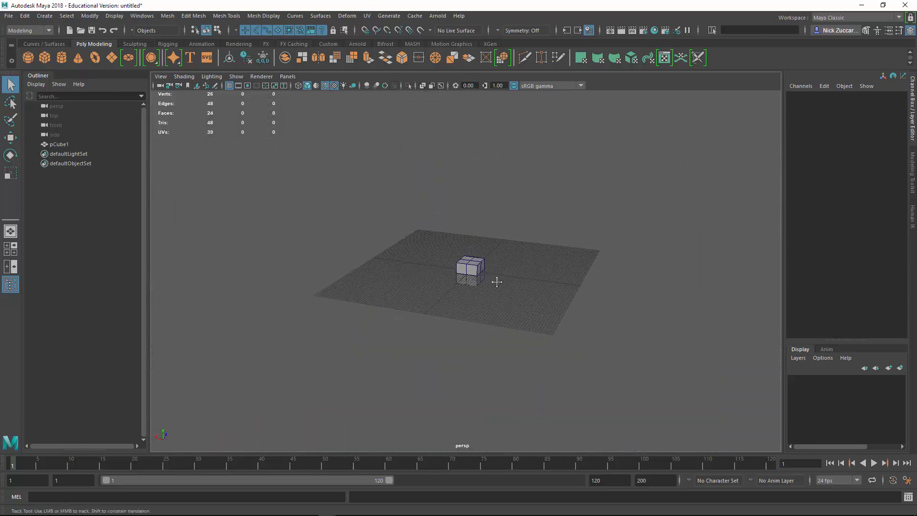
pyautogui.keyDown('alt'); pyautogui.moveTo(497, 281); pyautogui.dragTo(440, 246); pyautogui.keyUp('alt')
pyautogui.keyDown('alt'); pyautogui.moveTo(440, 246); pyautogui.dragTo(393, 215, button='middle'); pyautogui.keyUp('alt')
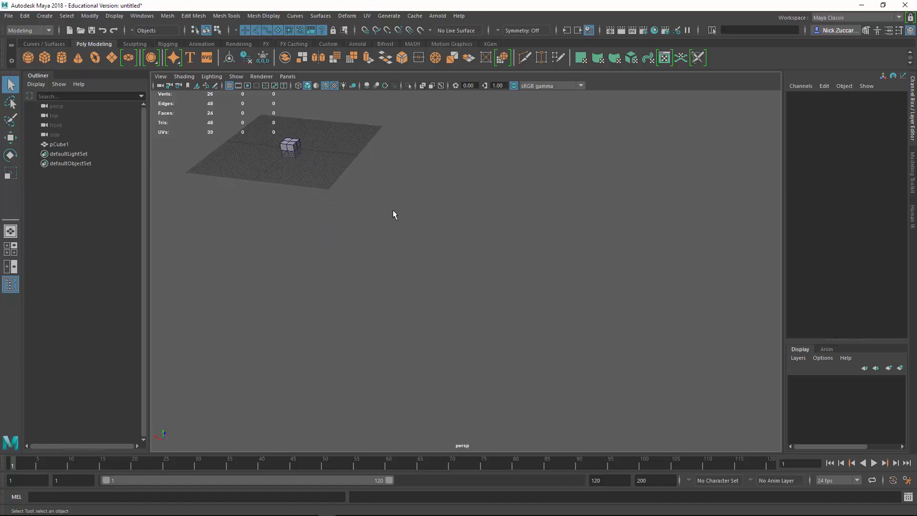
# - Select the distant cube, frame it in the perspective view and orbit around it
pyautogui.click(289, 145)
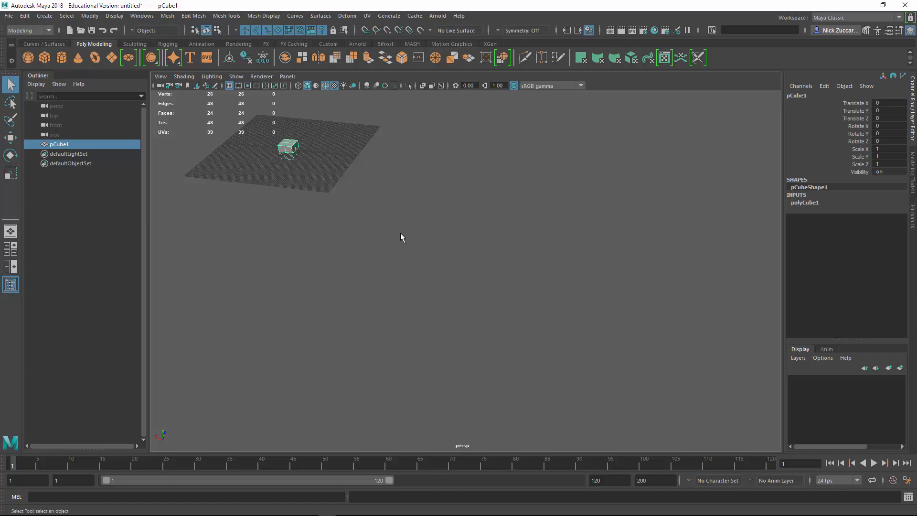
pyautogui.press('f')
pyautogui.keyDown('alt'); pyautogui.moveTo(526, 334); pyautogui.dragTo(492, 328); pyautogui.keyUp('alt')
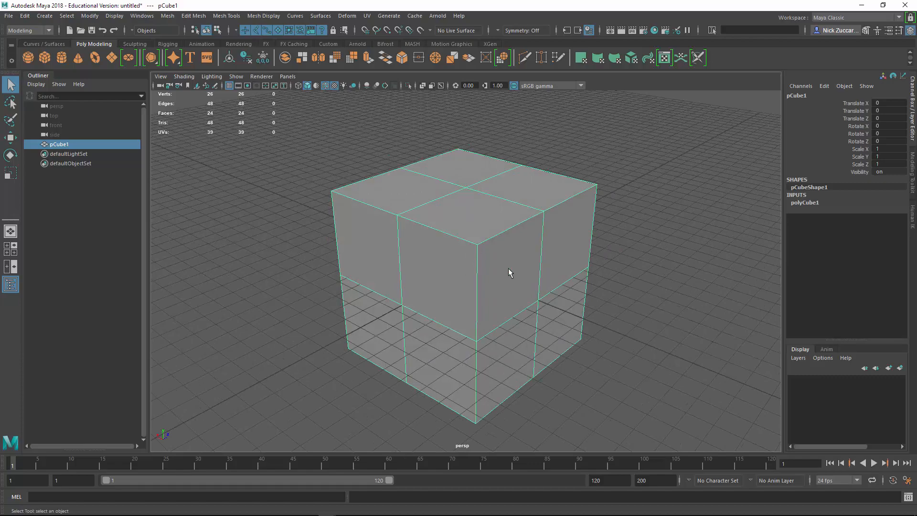
# - Turn on multisample anti-aliasing in the perspective view and examine the cube's edges from different angles
pyautogui.keyDown('alt'); pyautogui.moveTo(407, 285); pyautogui.dragTo(464, 294); pyautogui.keyUp('alt')
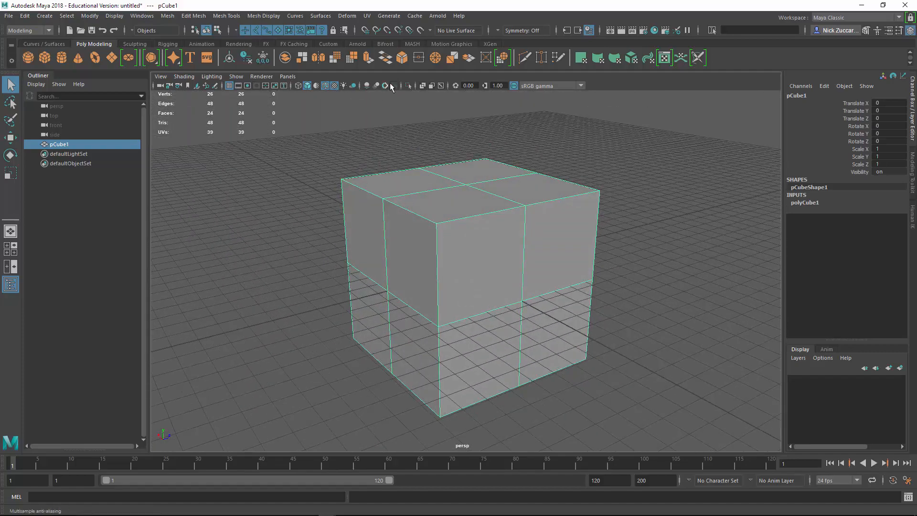
pyautogui.keyDown('alt'); pyautogui.moveTo(387, 225); pyautogui.dragTo(398, 206); pyautogui.keyUp('alt')
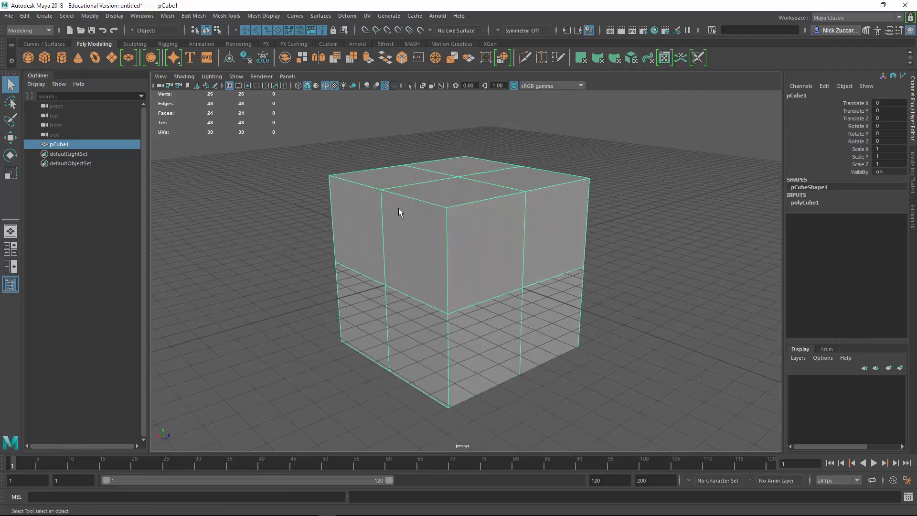